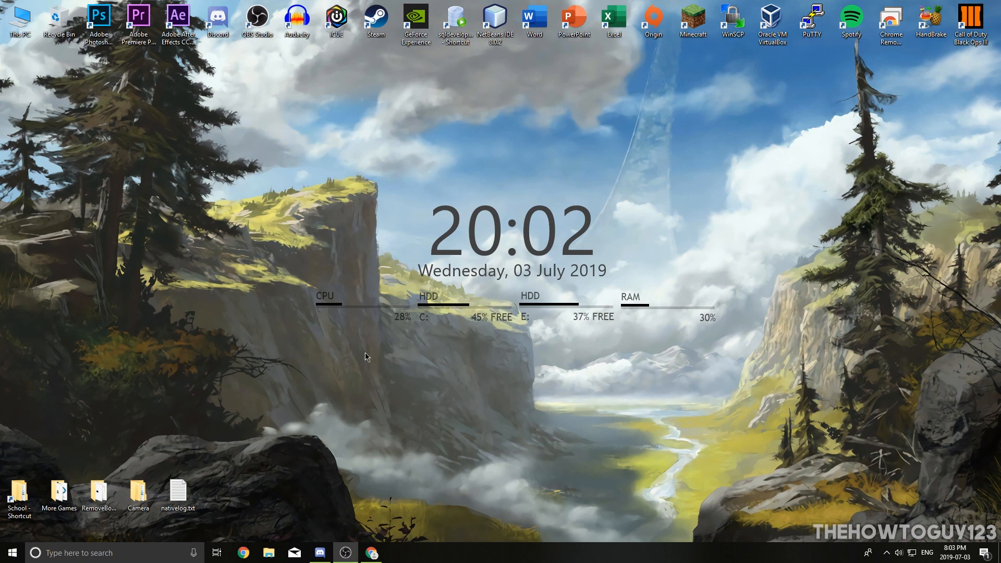
Download the Windows 10 media creation tool from Microsoft's Download Windows 10 page in the browser and return to the desktop
click(372, 553)
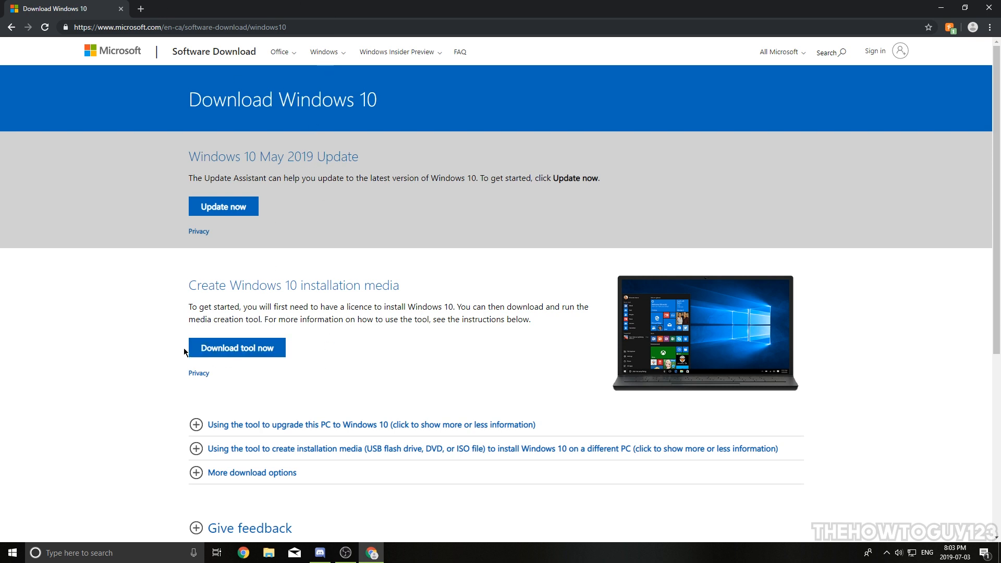
click(245, 355)
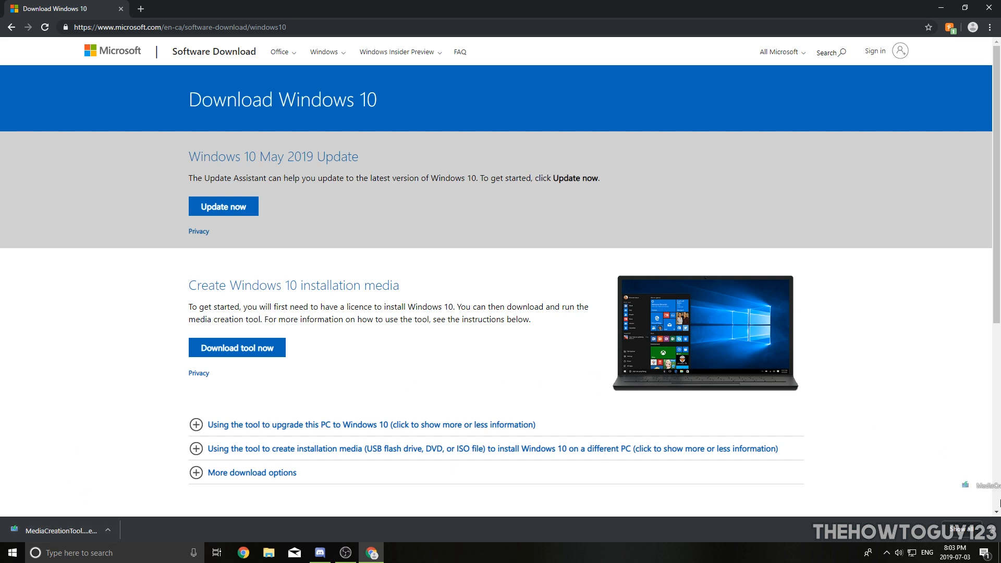
click(998, 560)
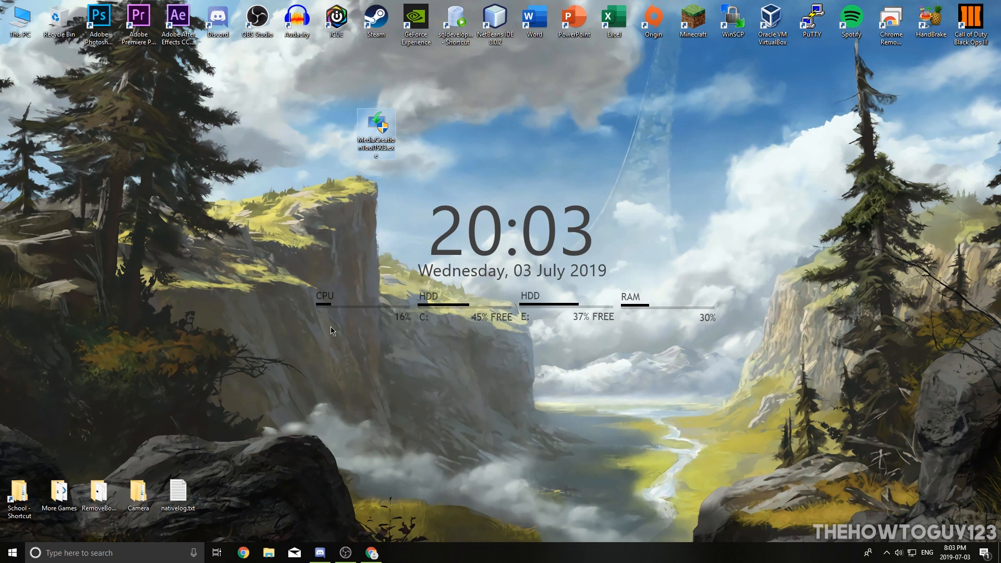
click(636, 334)
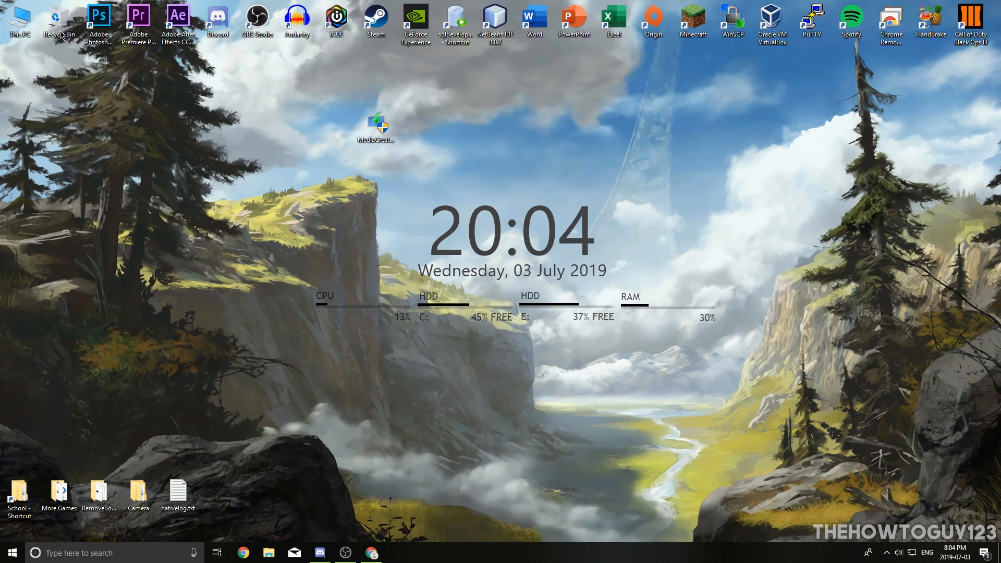
Quick-format the 64GB (H:) USB drive from This PC with the default exFAT file system and close the format dialog
double_click(21, 21)
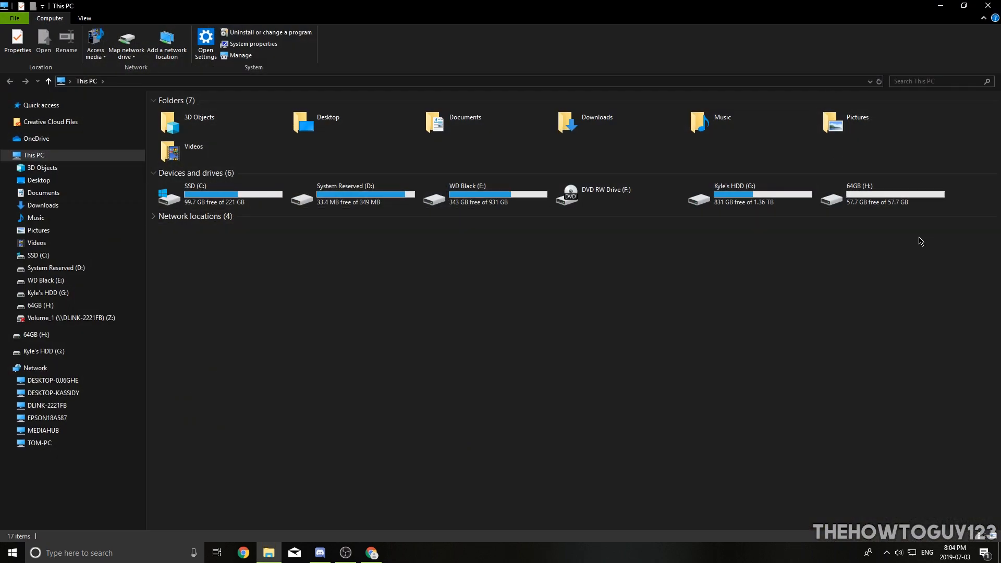
click(895, 202)
right_click(895, 202)
click(796, 288)
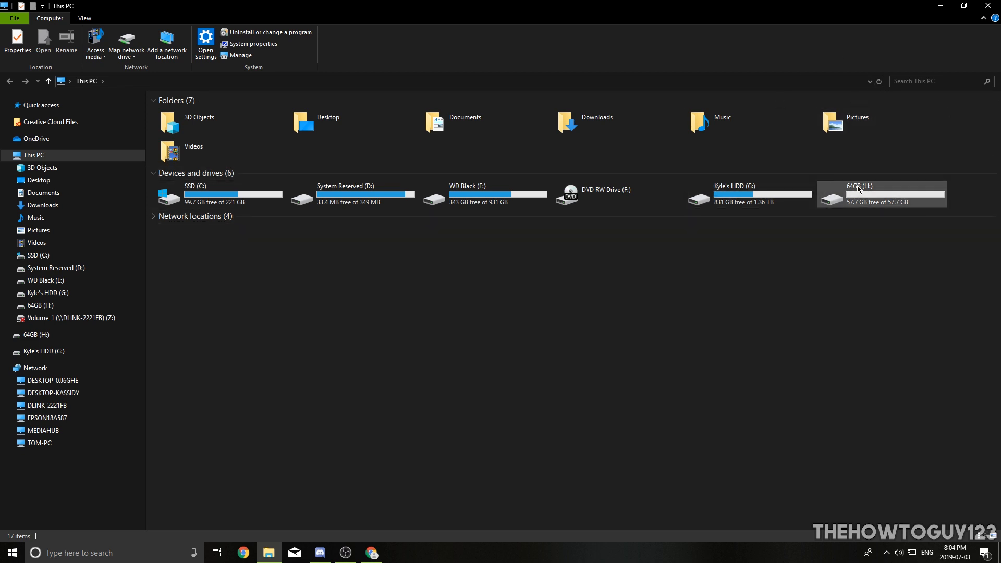
right_click(863, 197)
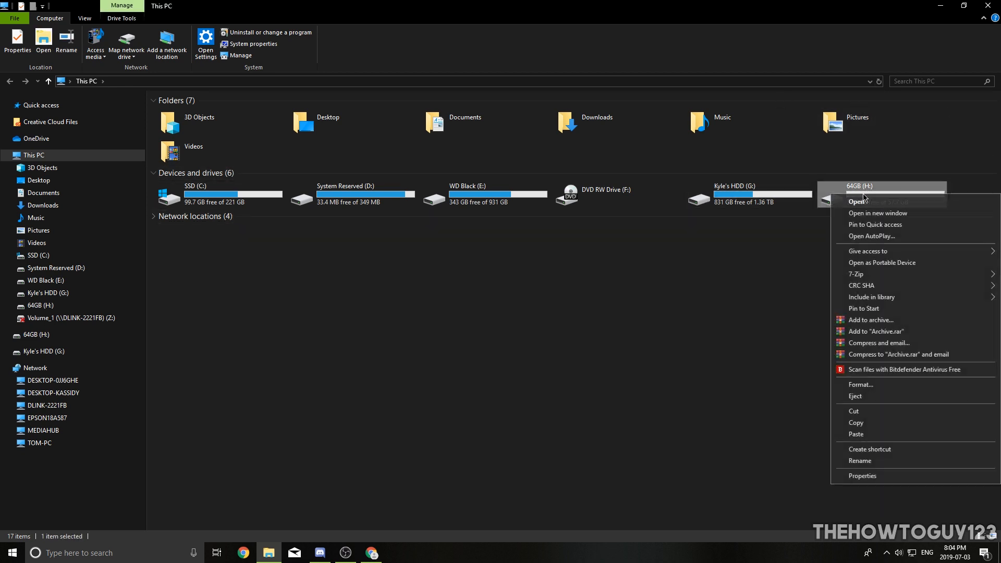
click(871, 388)
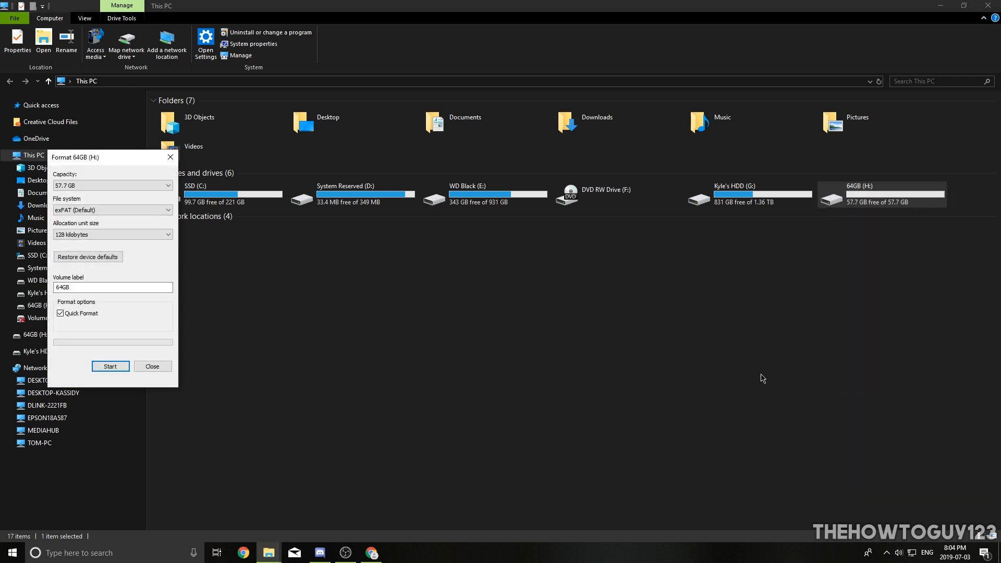
drag(94, 155, 442, 164)
click(424, 432)
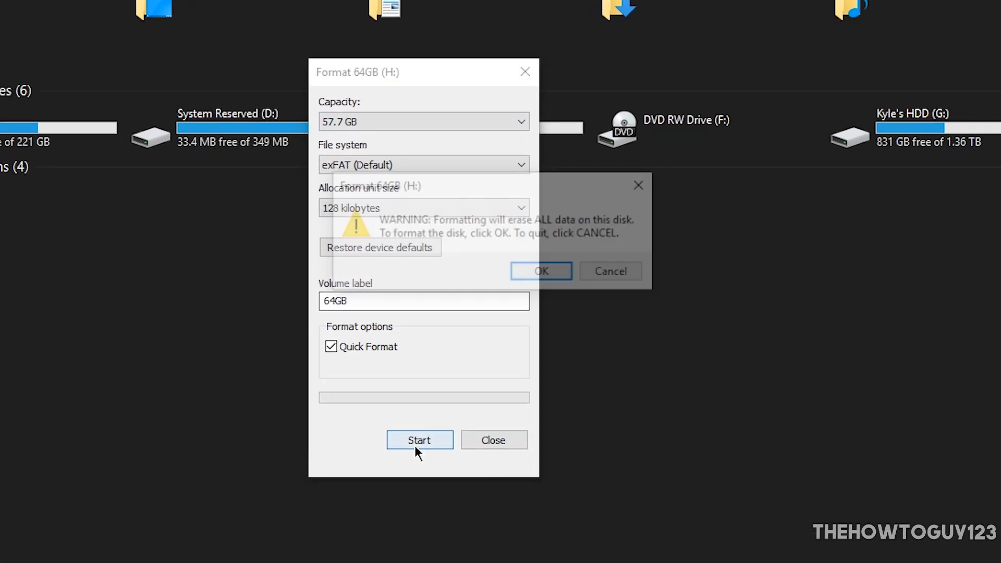
click(539, 274)
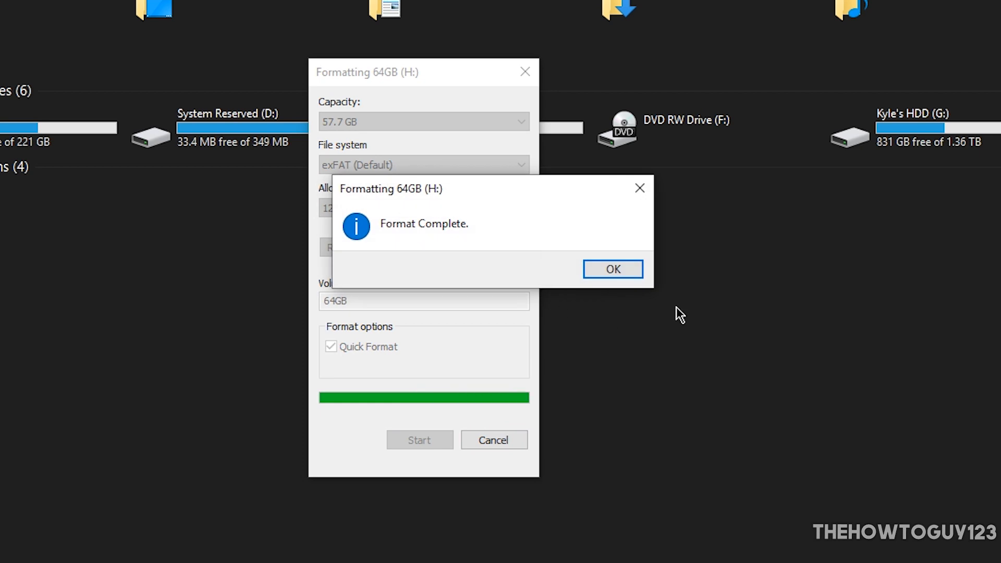
click(616, 269)
click(495, 442)
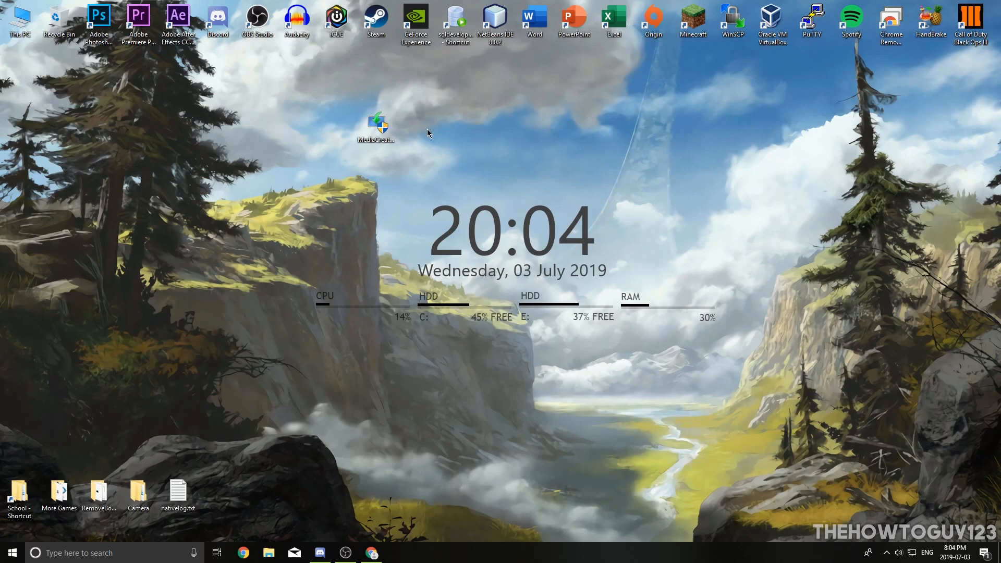
Run the media creation tool from the desktop with administrator permission and accept the license terms
click(383, 130)
double_click(383, 130)
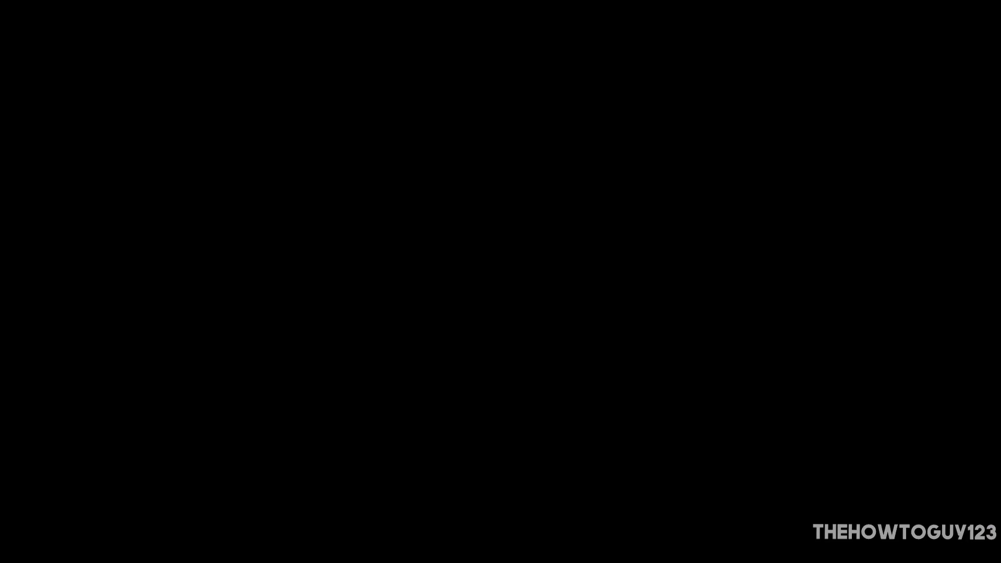
click(458, 326)
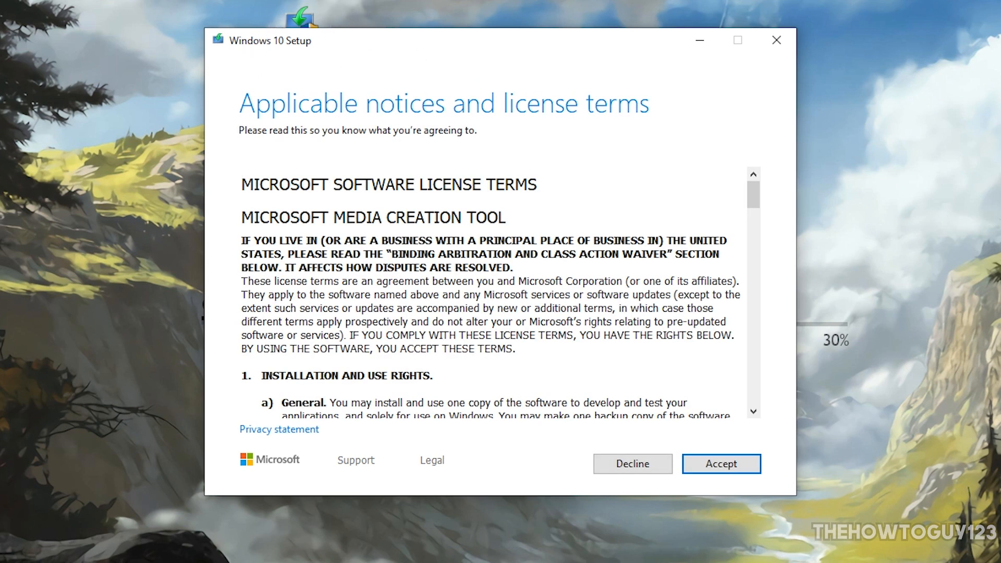
click(737, 465)
click(712, 468)
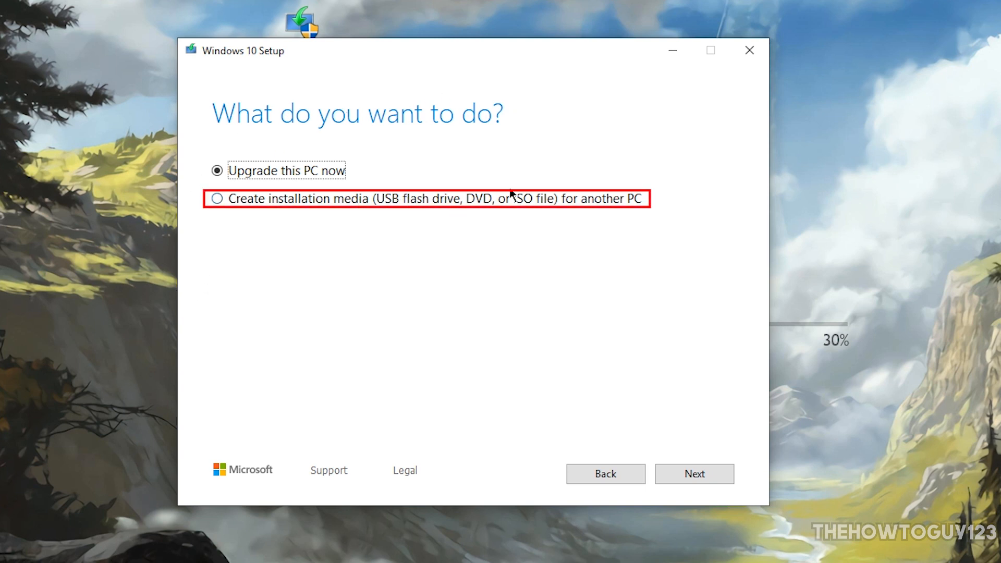
Choose to create installation media for another PC, using English (United States), Windows 10 and 64-bit (x64) instead of the recommended options
click(264, 202)
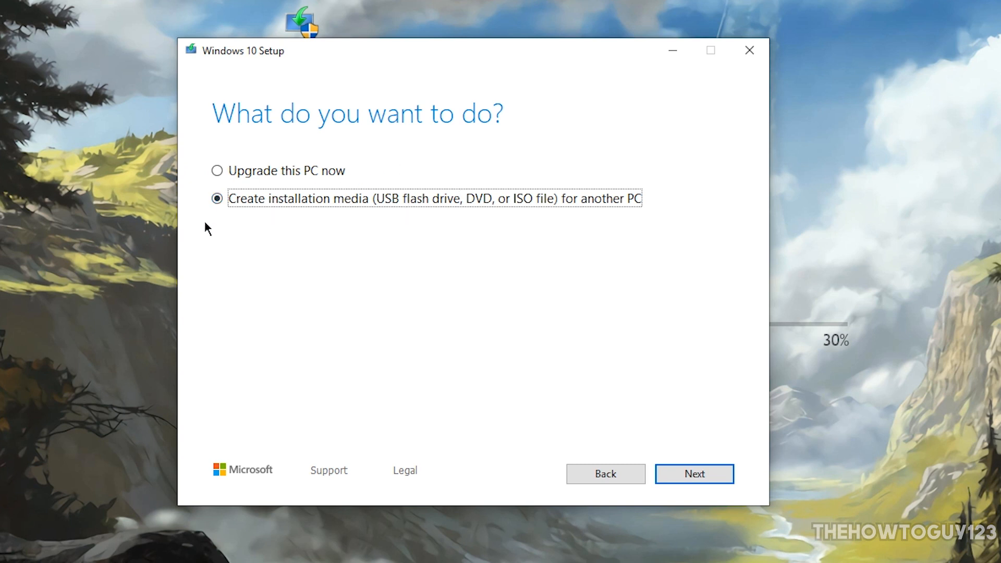
click(668, 473)
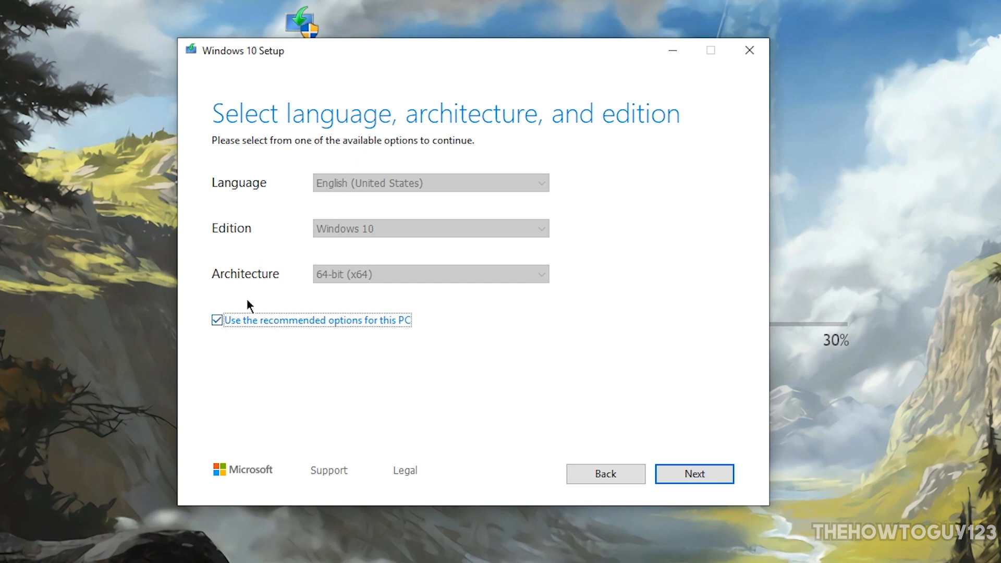
click(216, 321)
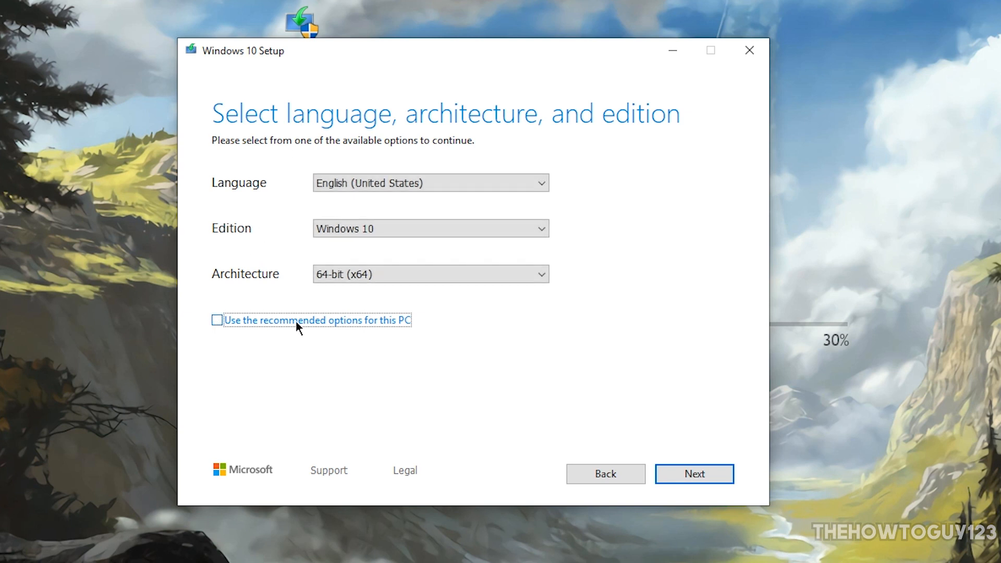
click(384, 183)
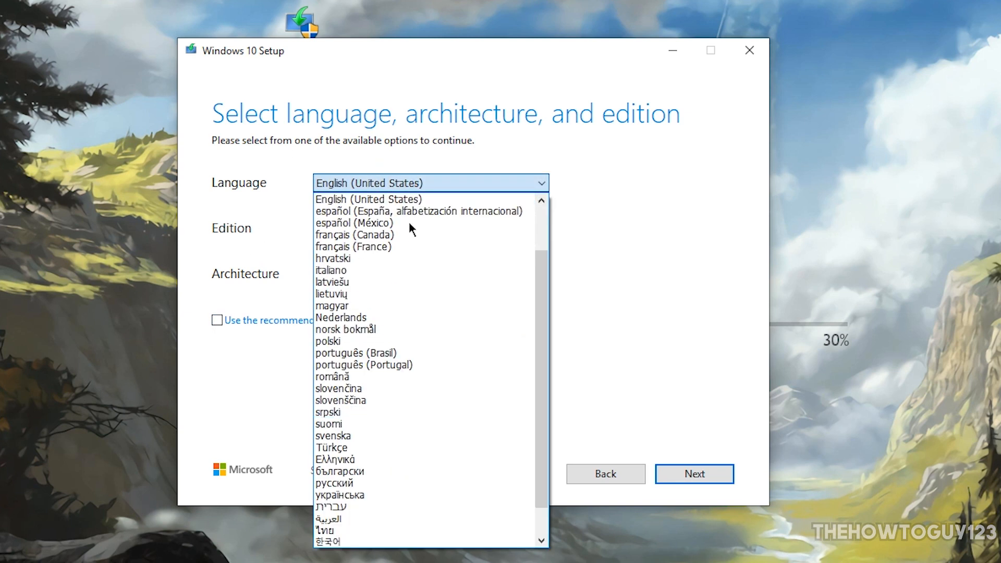
click(409, 186)
click(365, 228)
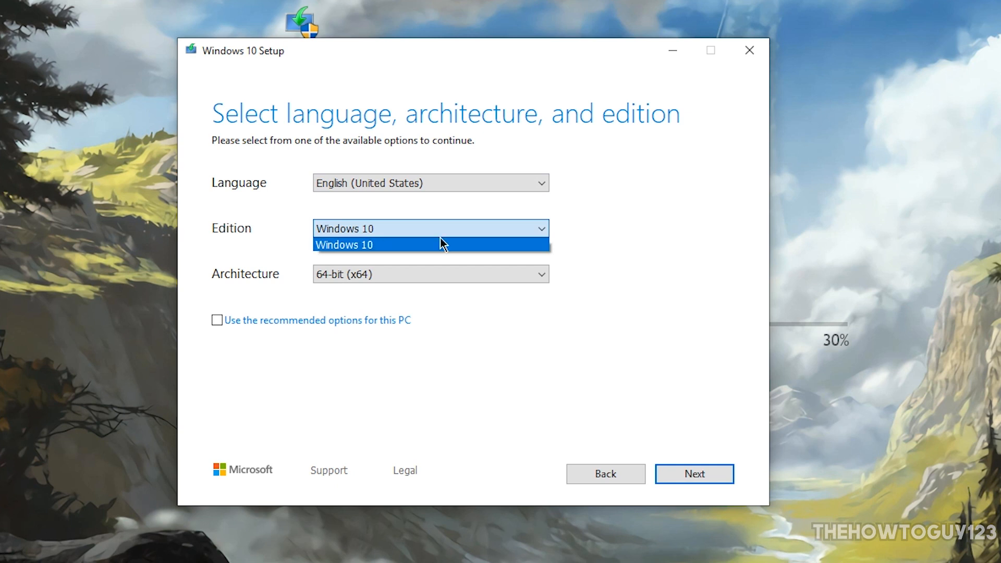
click(360, 245)
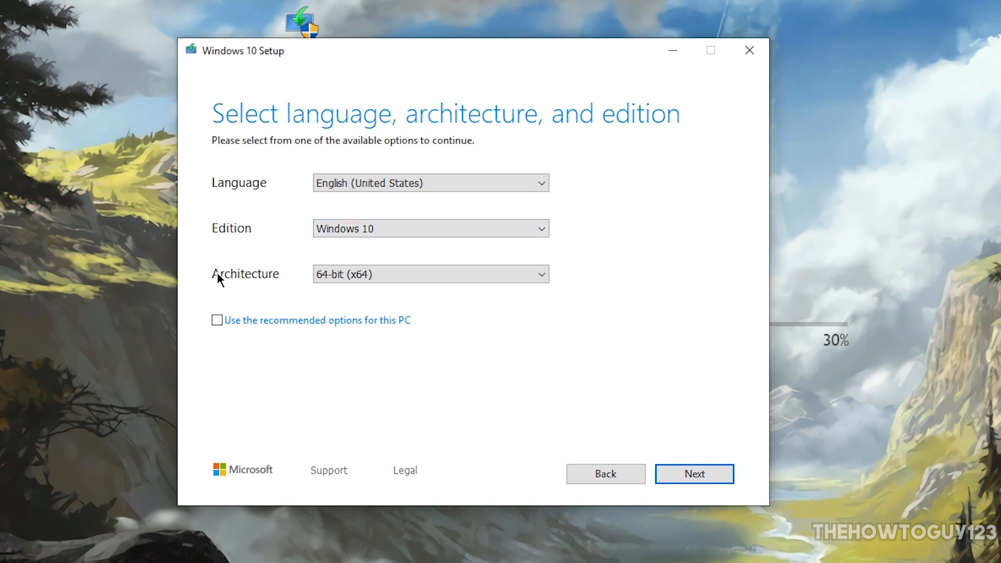
click(336, 274)
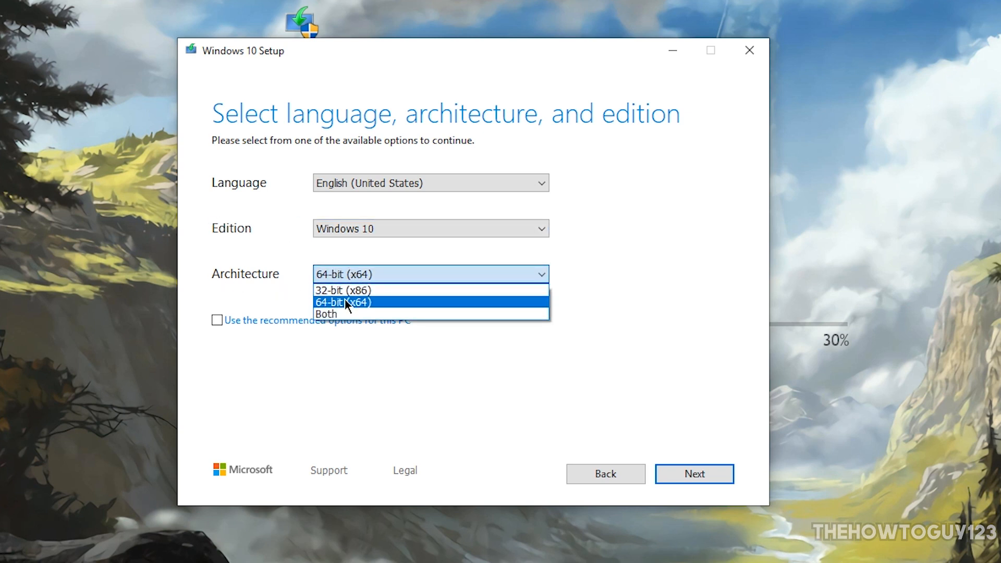
click(410, 302)
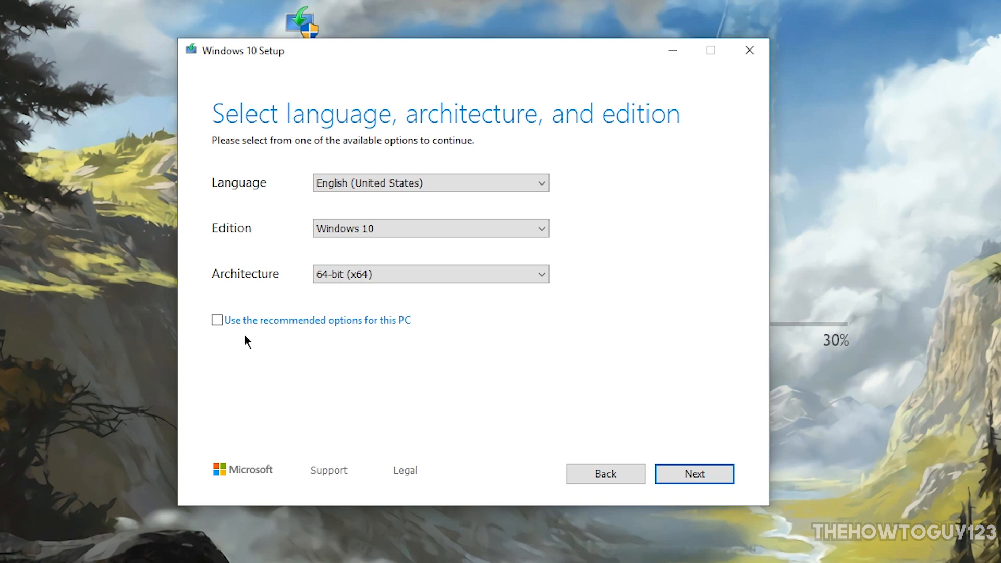
click(666, 473)
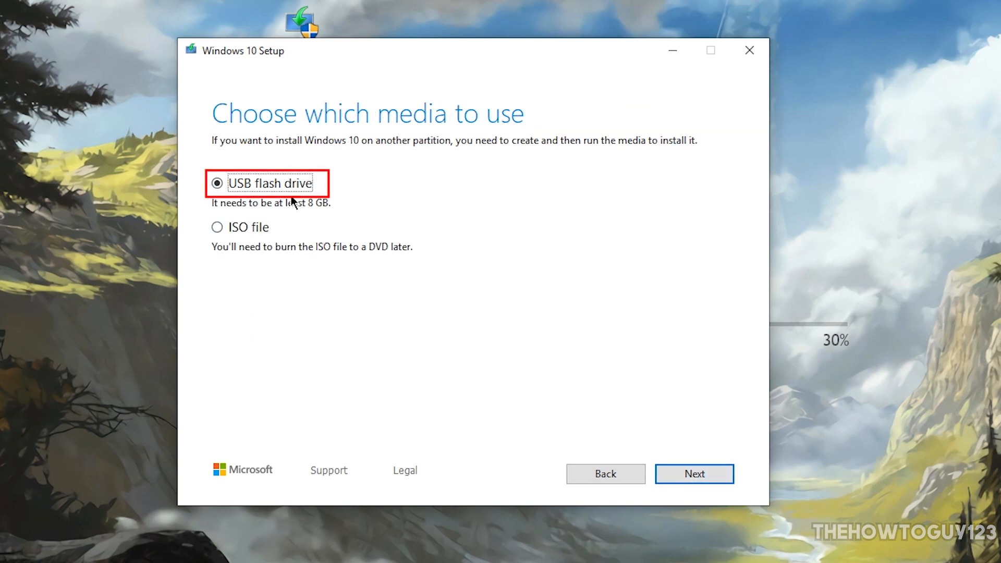
Create the installation media on the USB flash drive H: (64GB) and finish the setup wizard
click(693, 471)
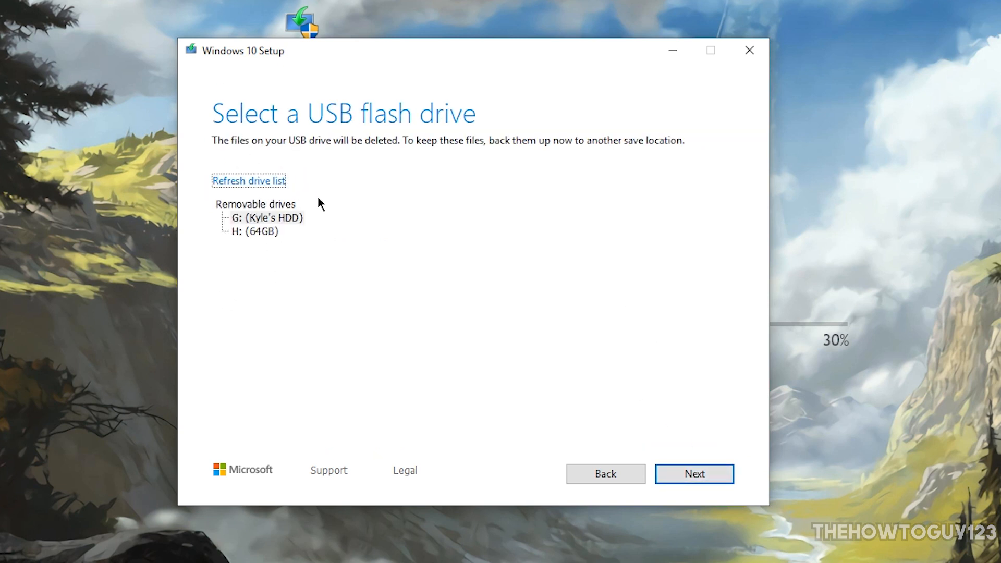
click(276, 233)
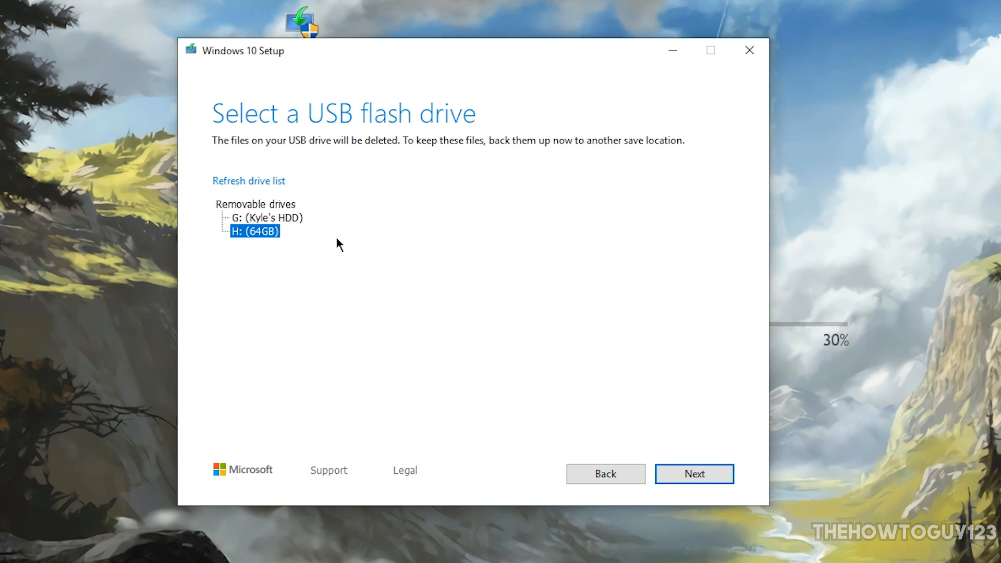
click(687, 477)
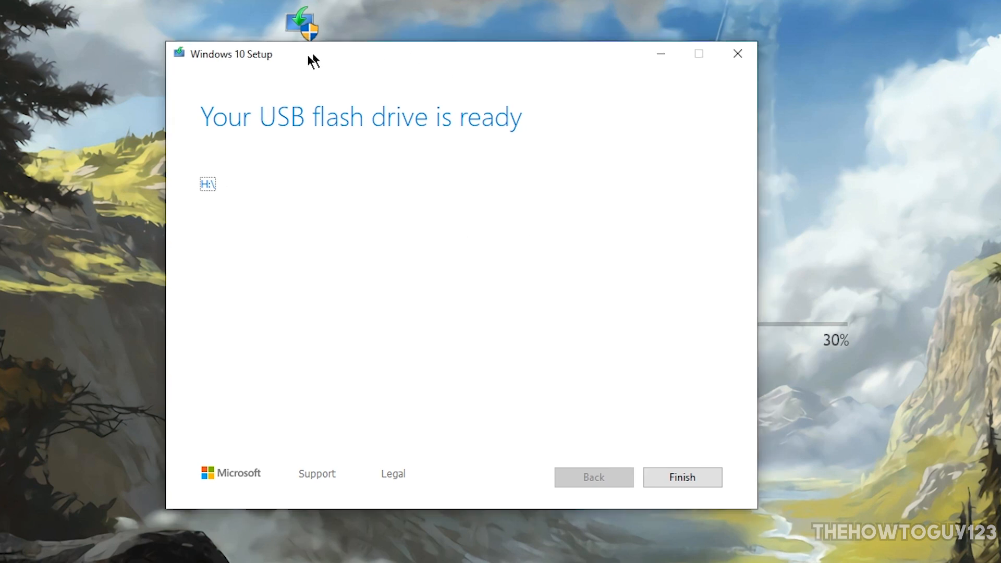
drag(314, 56, 317, 23)
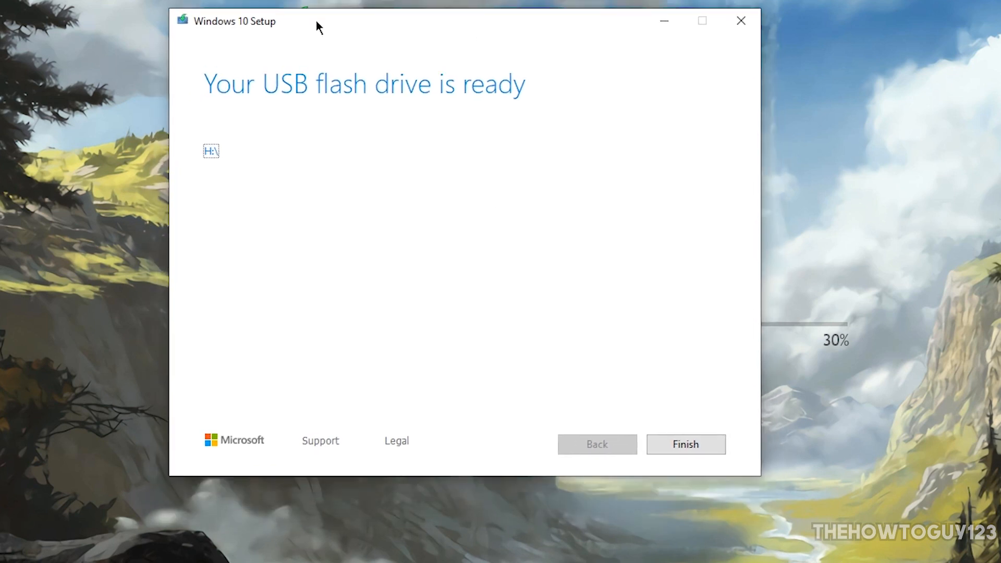
click(696, 442)
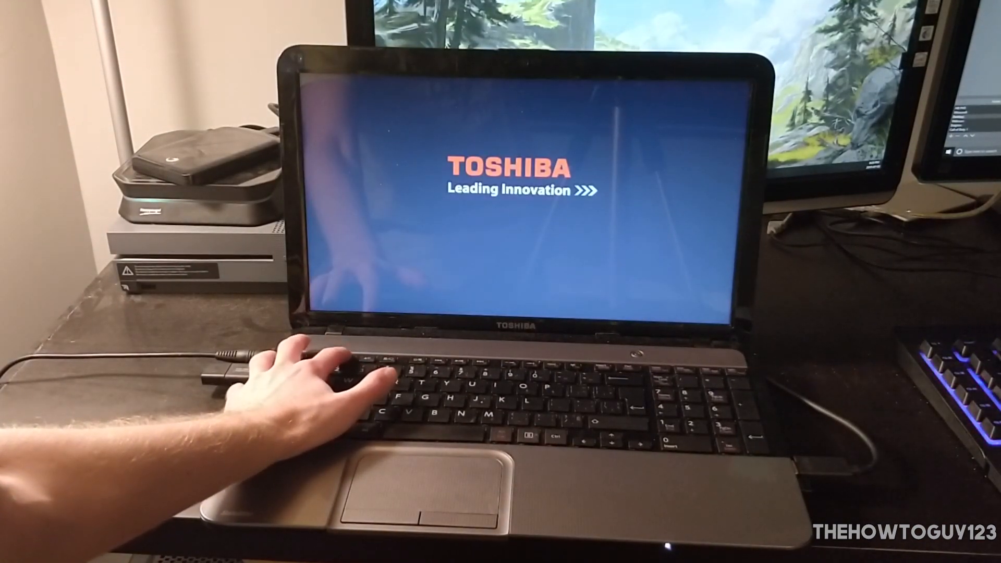
Enter the laptop's BIOS setup at startup and move the USB drive to first place in the boot priority
key(F2)
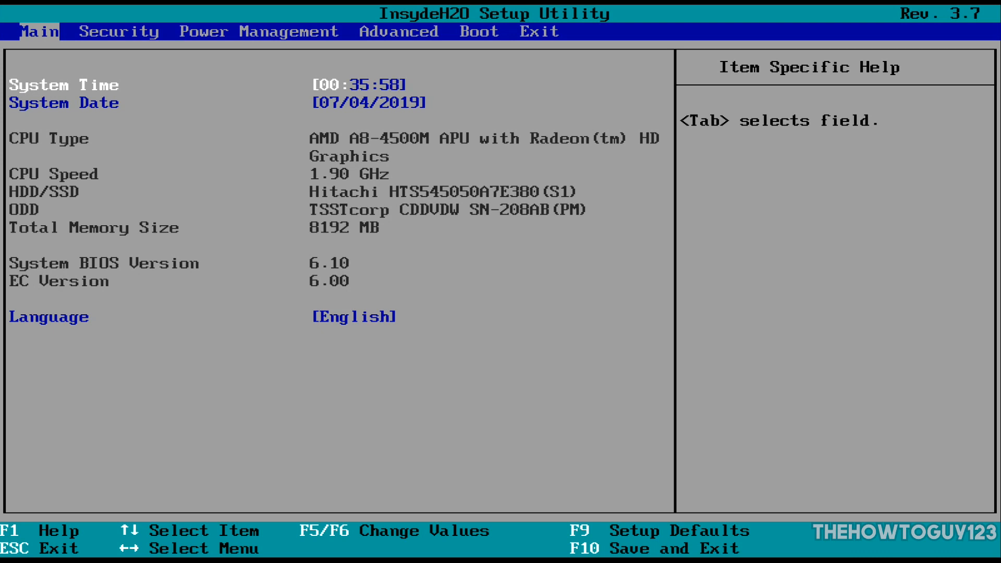
key(Right)
key(Right)
key(Right)
key(Right)
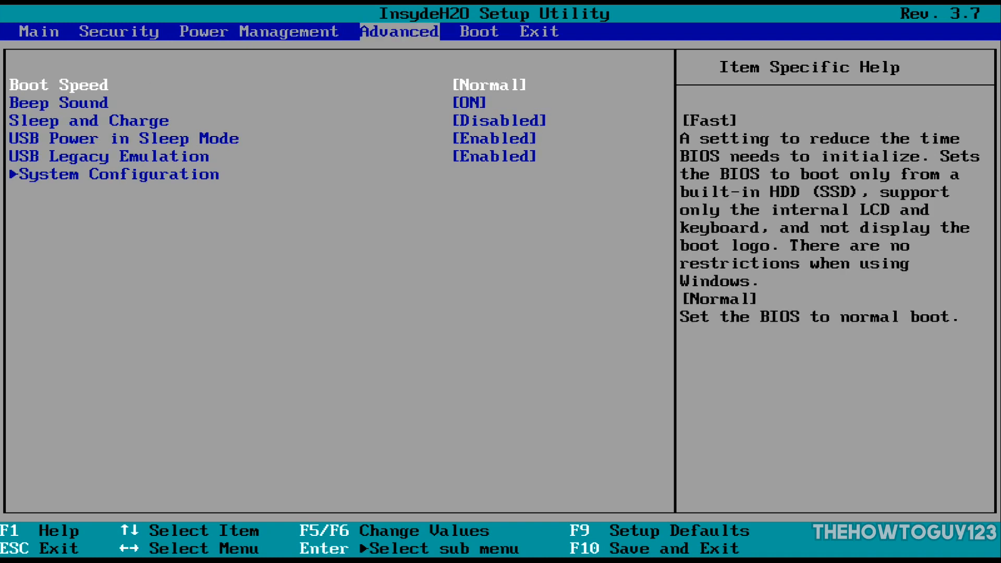
key(Down)
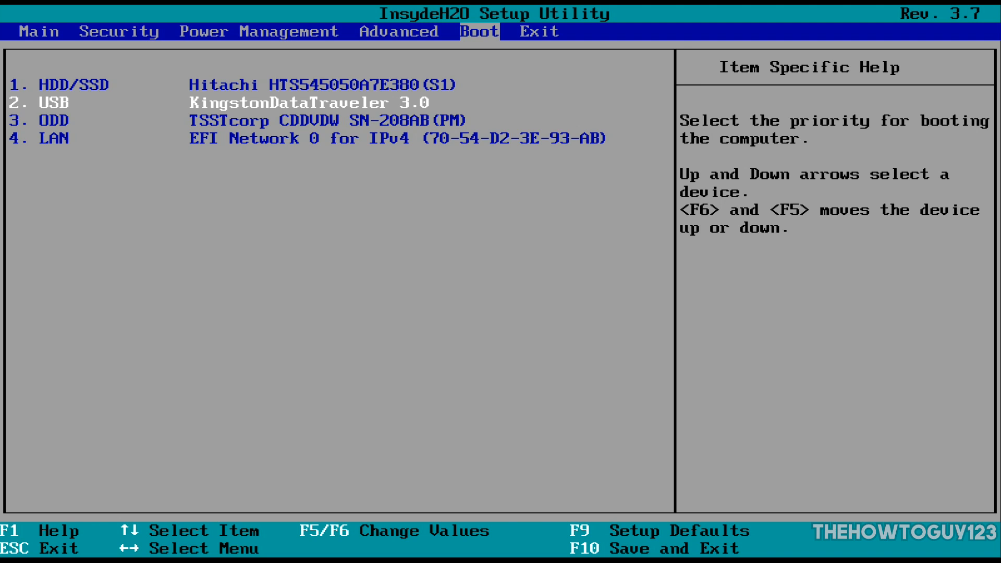
key(F5)
key(F6)
key(F6)
Exit the BIOS setup saving the changes so the laptop restarts from the USB drive
key(Right)
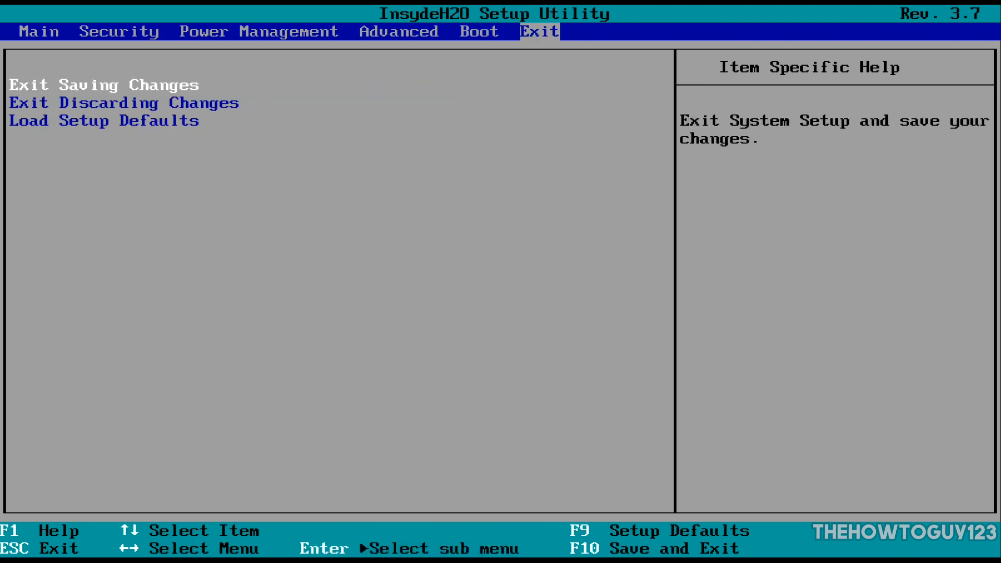
key(Return)
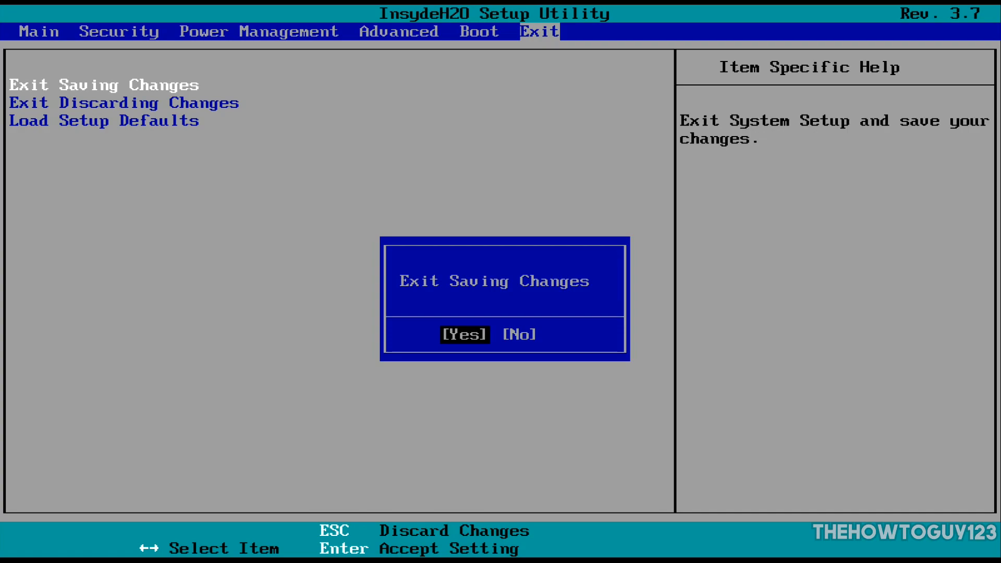
key(Return)
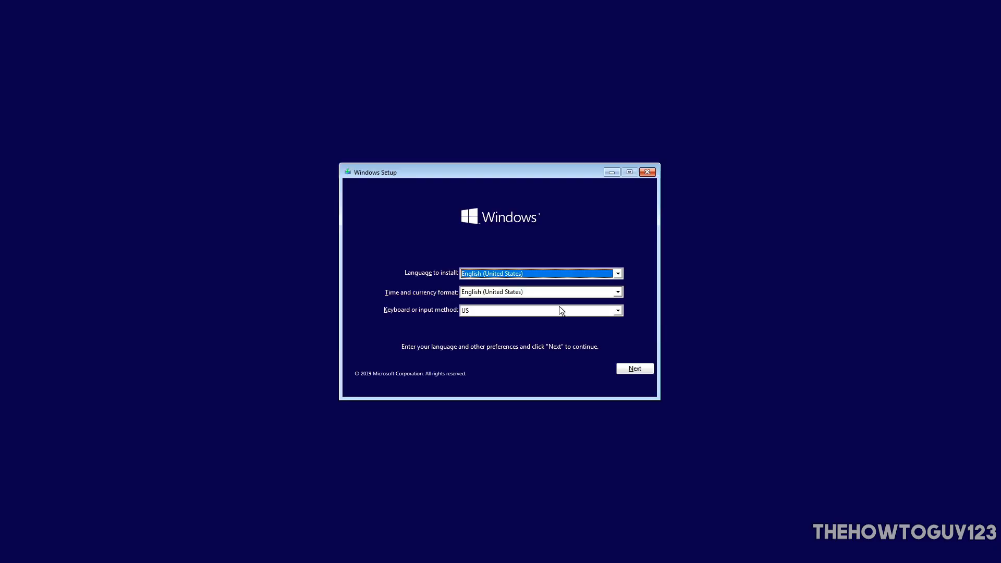
Set the time and currency format to English (Caribbean) in Windows Setup and continue
click(551, 292)
scroll(518, 342, up, 20)
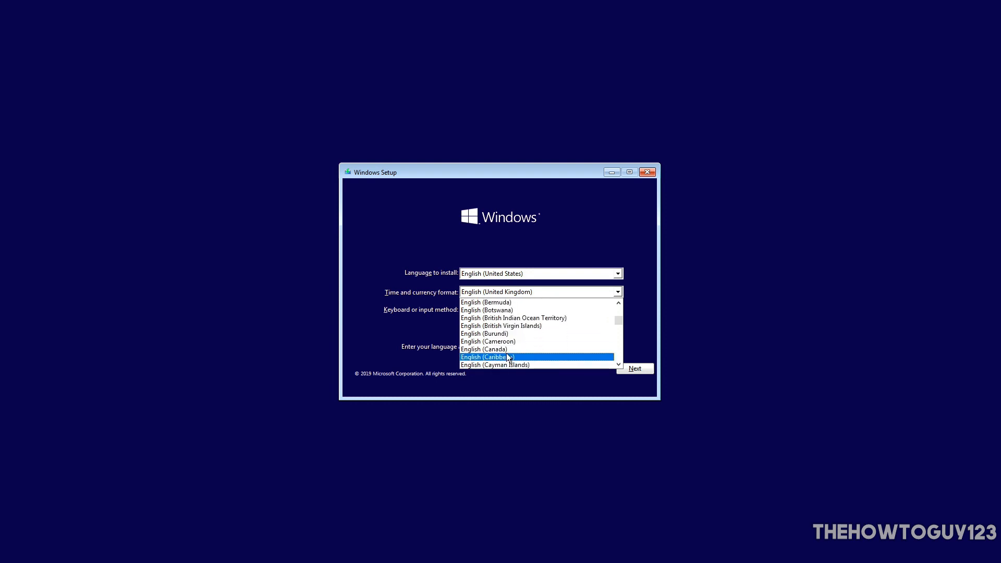
click(507, 357)
click(628, 368)
Start the Windows installation without a product key and select Windows 10 Pro (x64) as the operating system
click(511, 285)
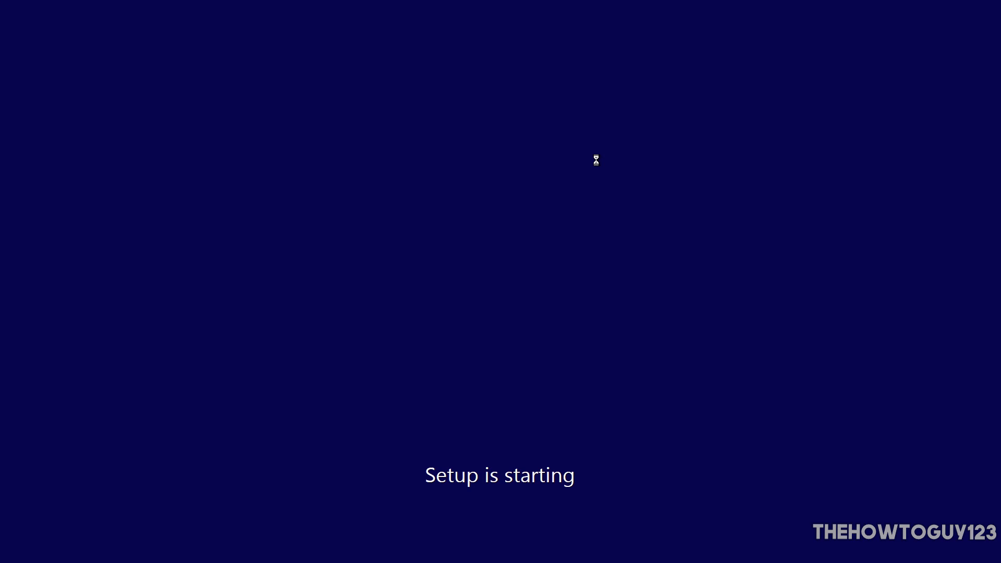
click(566, 369)
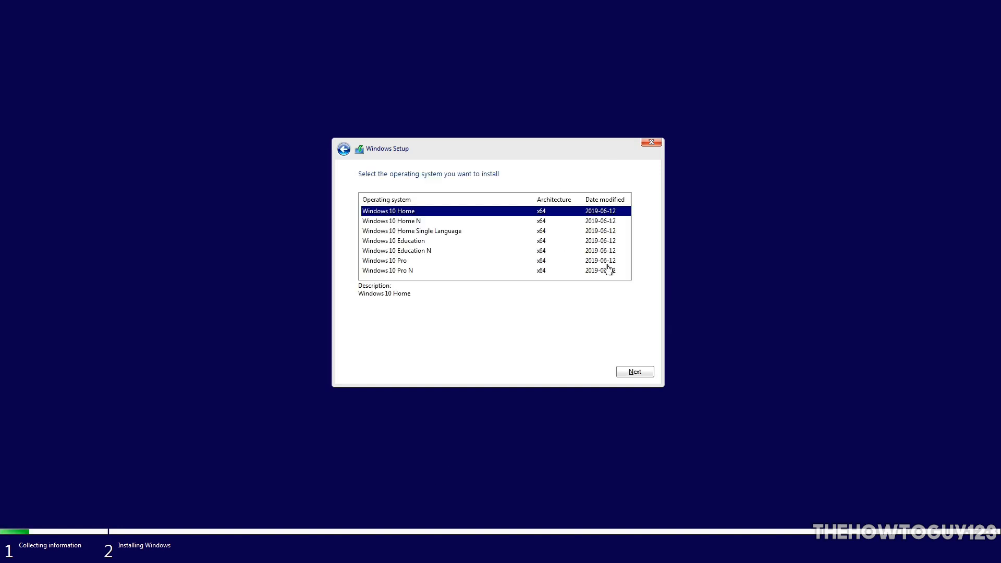
click(399, 262)
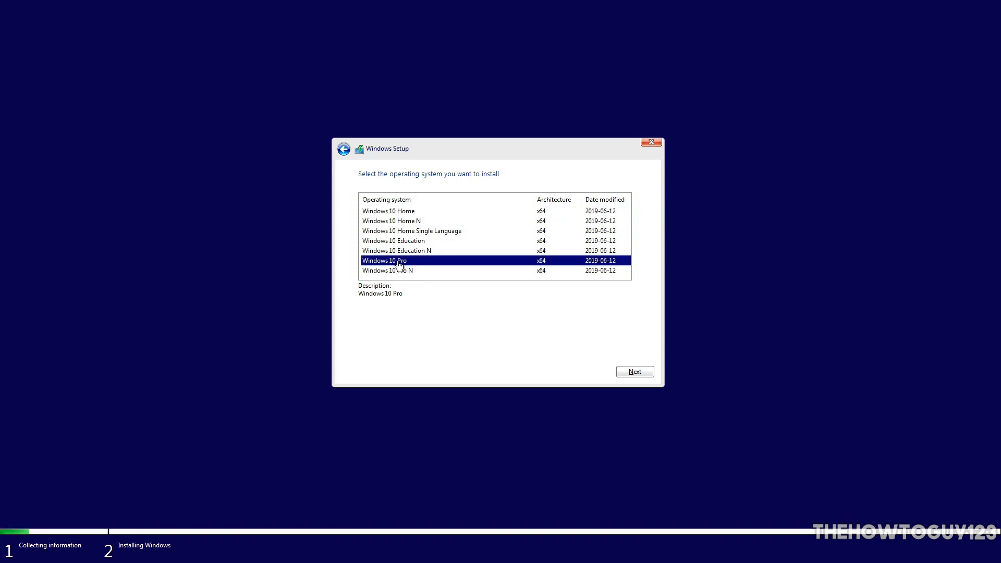